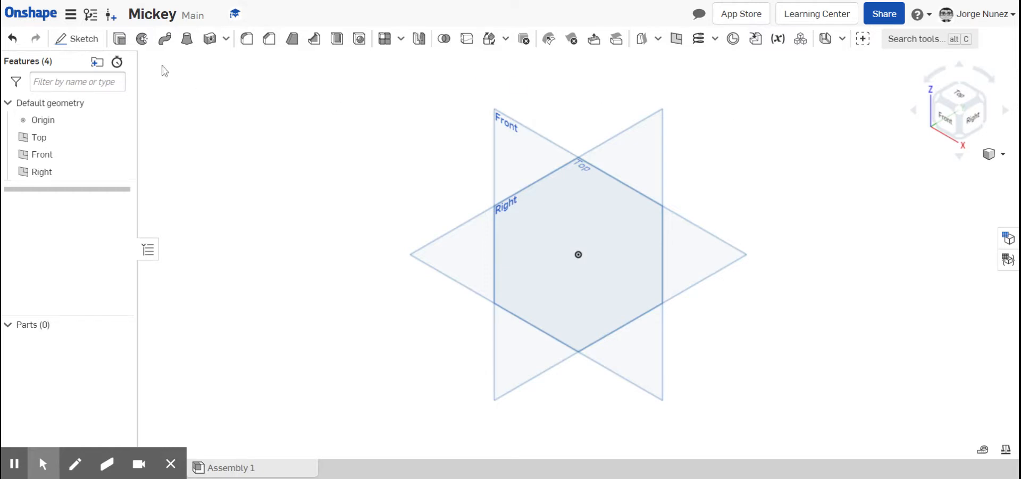
Start a new sketch on the Front plane and view it normal to the sketch plane.
{"action": "left_click", "coordinate": [77, 45]}
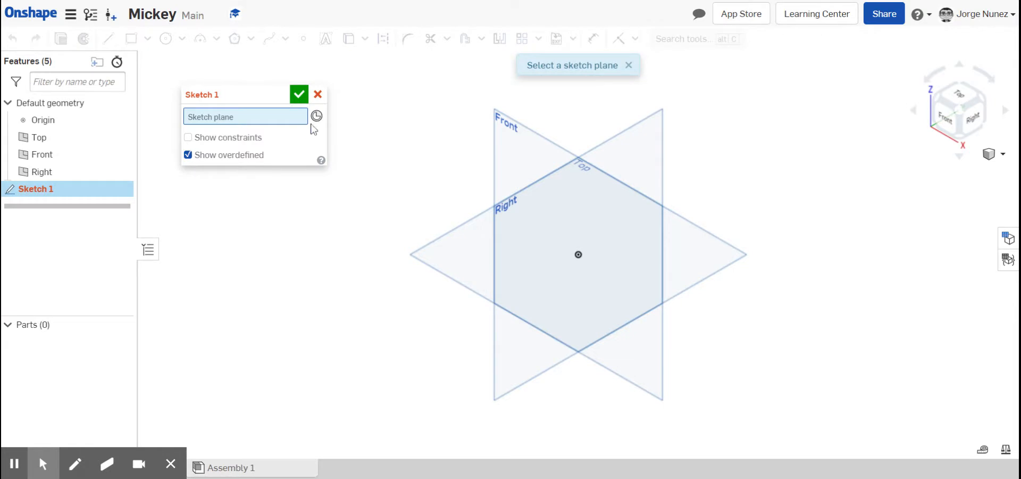
{"action": "left_click", "coordinate": [546, 146]}
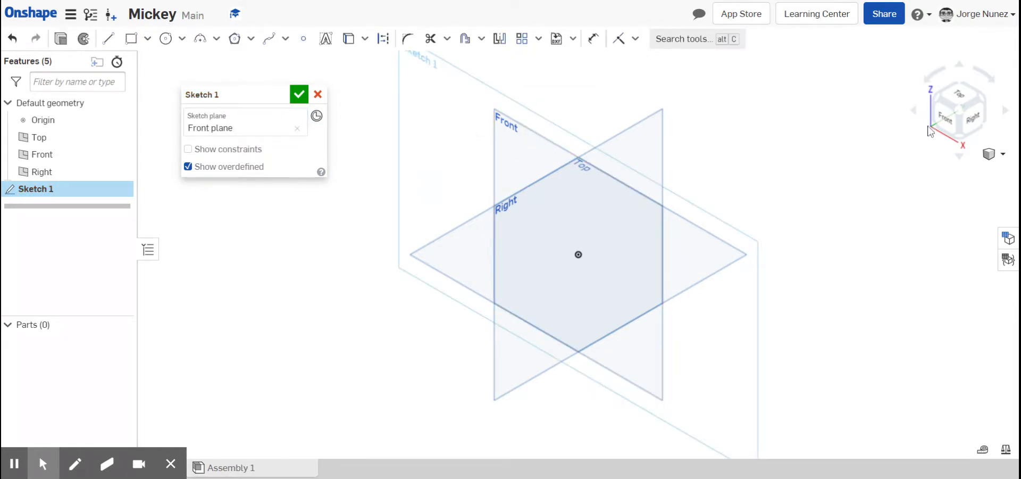
{"action": "right_click", "coordinate": [948, 128]}
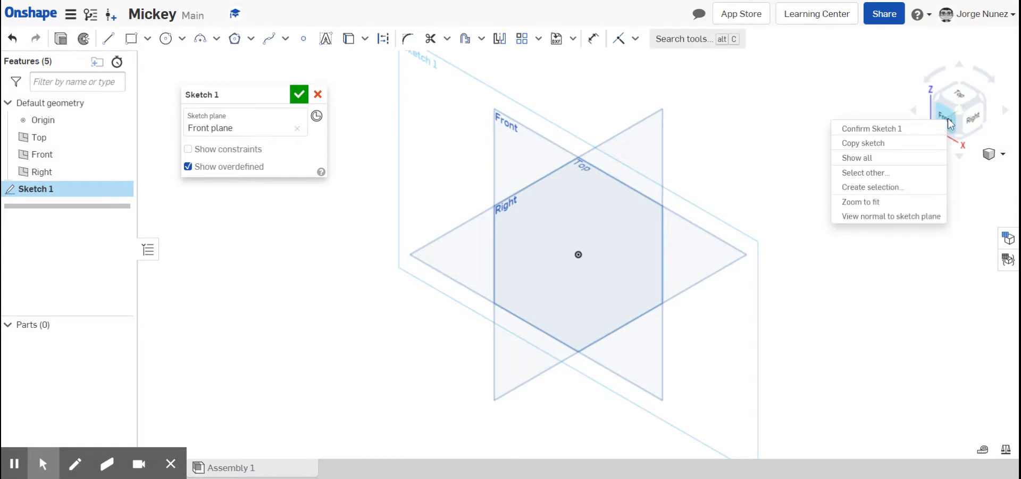
{"action": "left_click", "coordinate": [891, 216]}
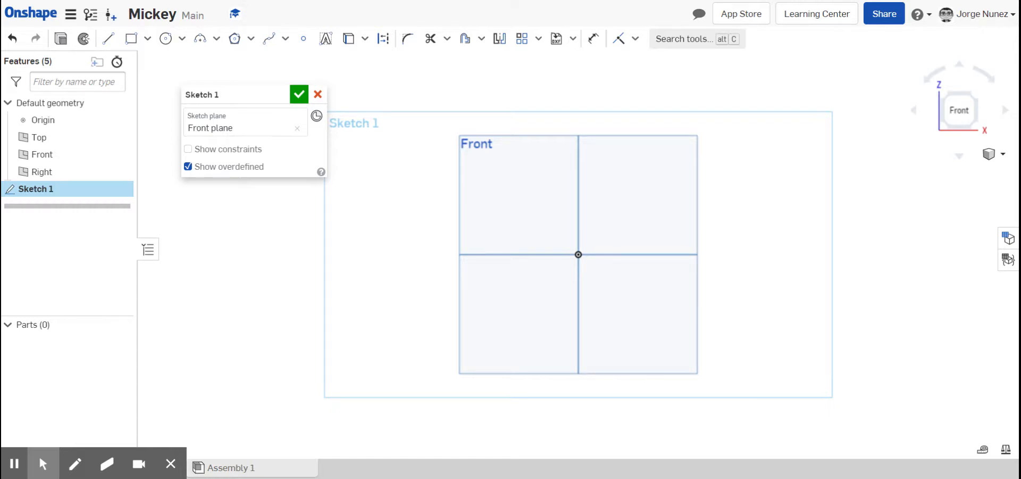
Draw a vertical line about 1.06 in long upward from the origin.
{"action": "left_click", "coordinate": [108, 39]}
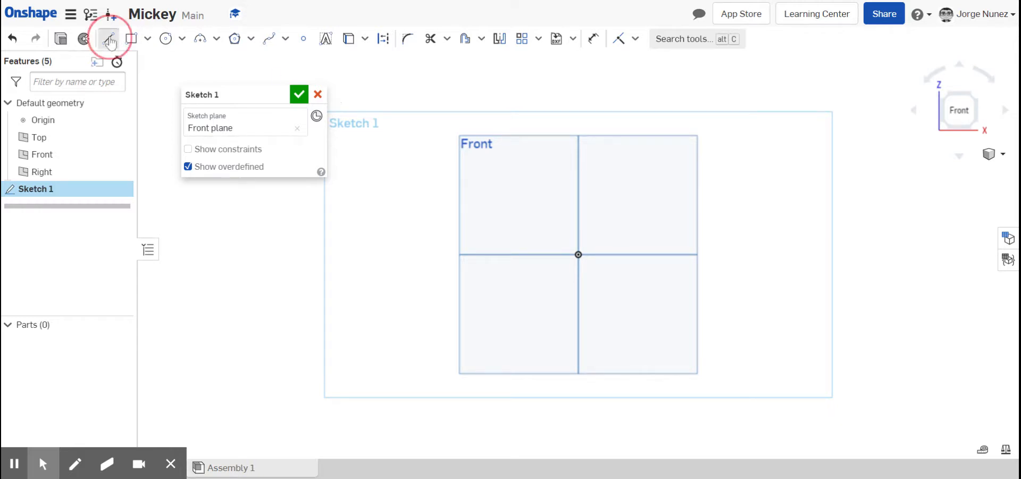
{"action": "left_click", "coordinate": [578, 254]}
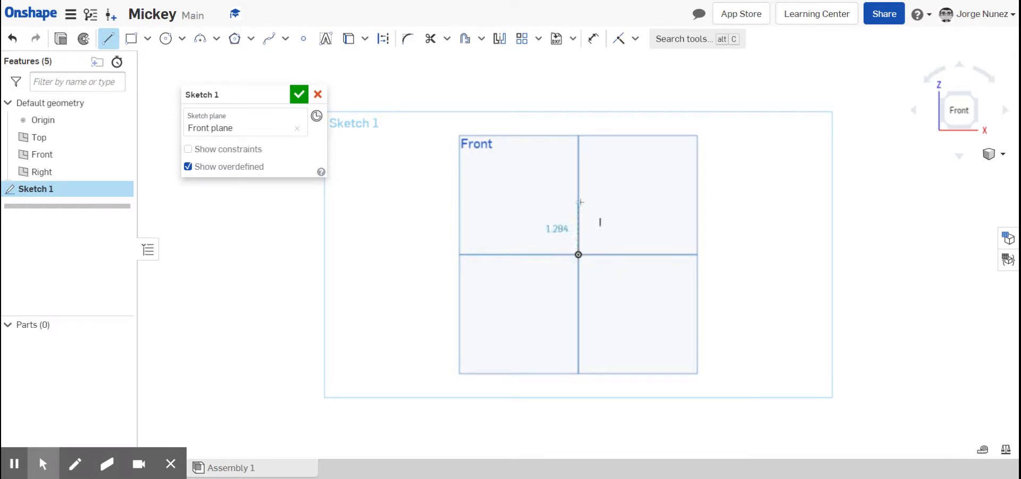
{"action": "left_click", "coordinate": [578, 213]}
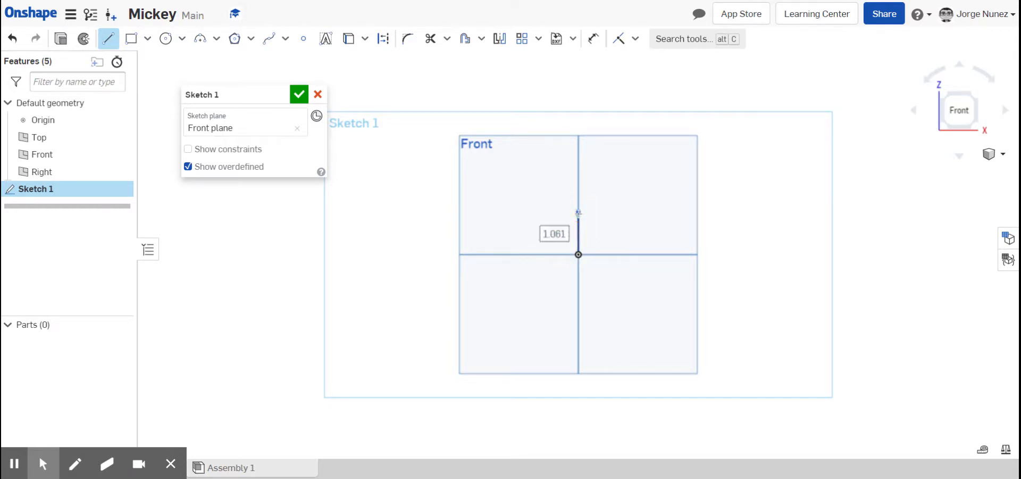
{"action": "key", "text": "Escape"}
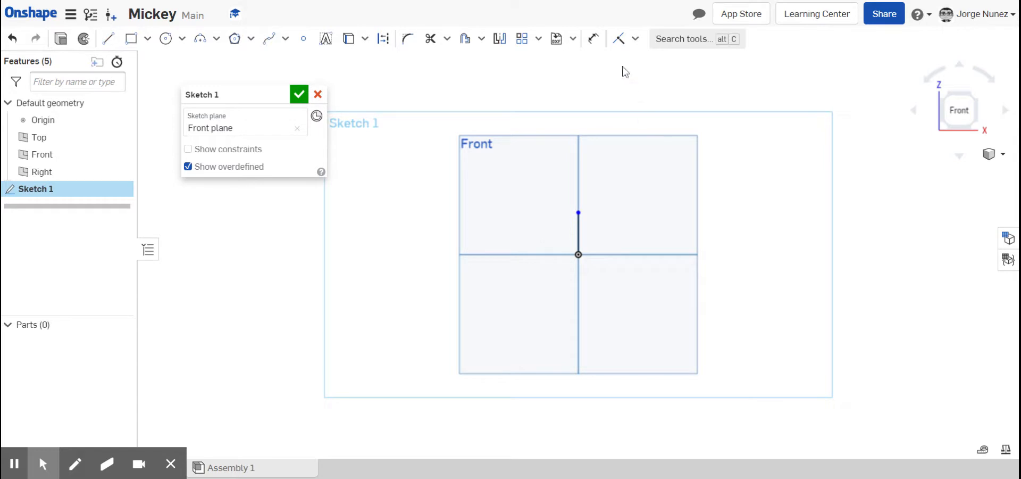
Dimension the vertical line's length and set it to 1 in.
{"action": "left_click", "coordinate": [594, 39]}
{"action": "left_click", "coordinate": [578, 228]}
{"action": "left_click", "coordinate": [552, 230]}
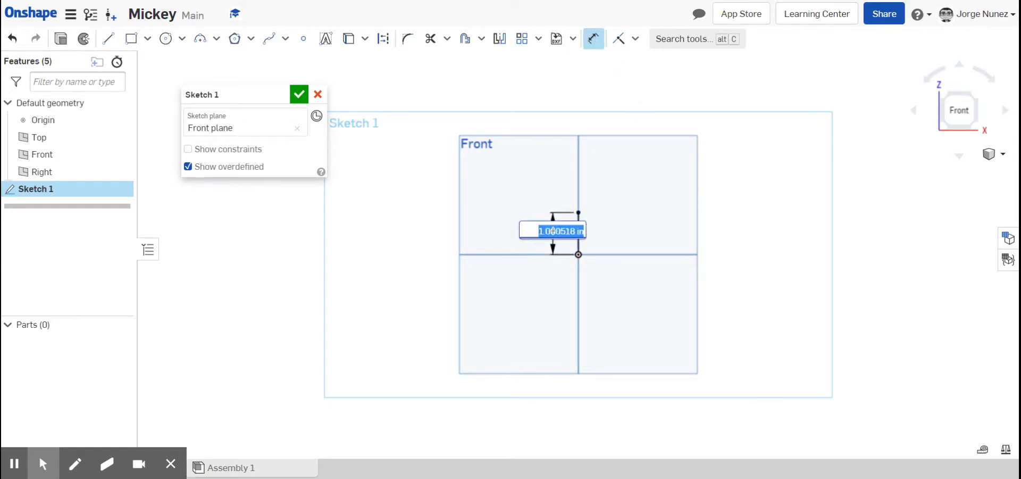
{"action": "type", "text": "1"}
{"action": "key", "text": "Return"}
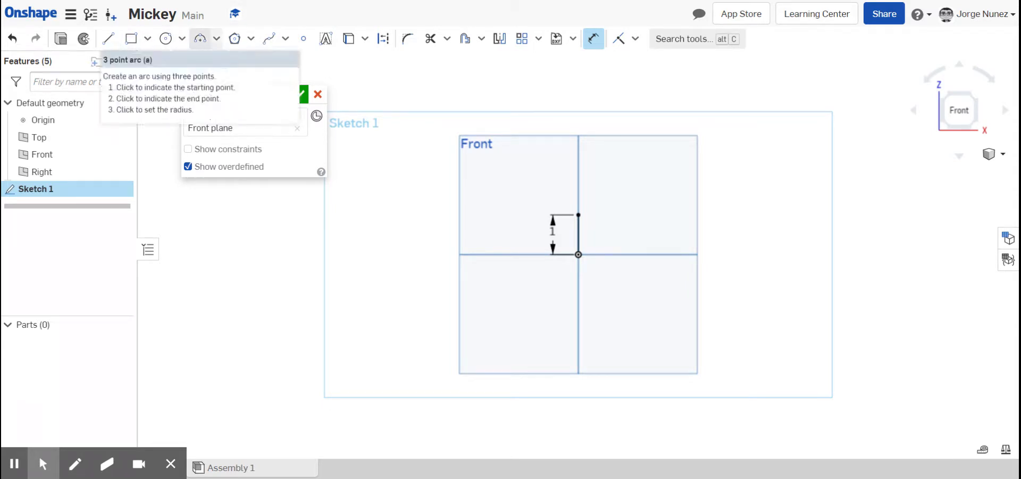
Draw a 3 point arc of about 0.5 in radius joining the line's upper end to the origin, bulging toward positive X.
{"action": "left_click", "coordinate": [199, 39]}
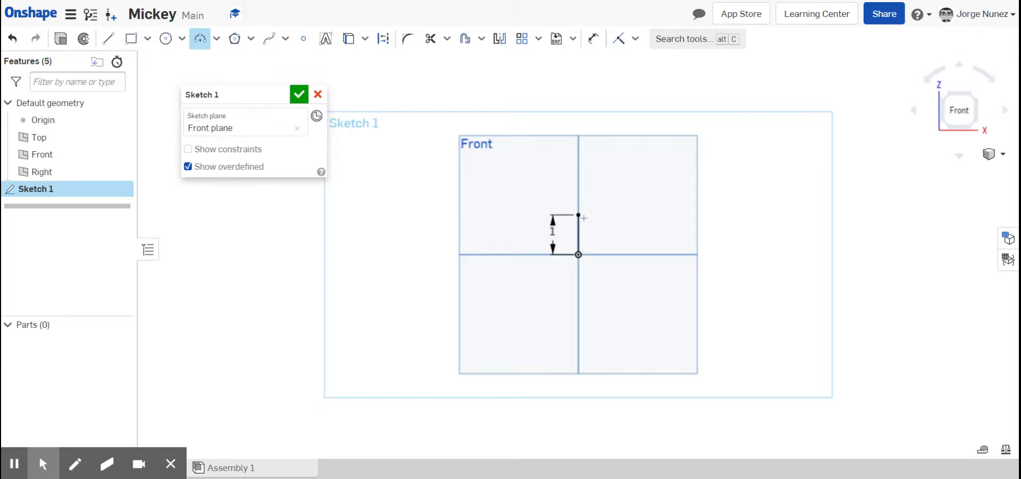
{"action": "left_click", "coordinate": [579, 214]}
{"action": "left_click", "coordinate": [578, 254]}
{"action": "left_click", "coordinate": [599, 233]}
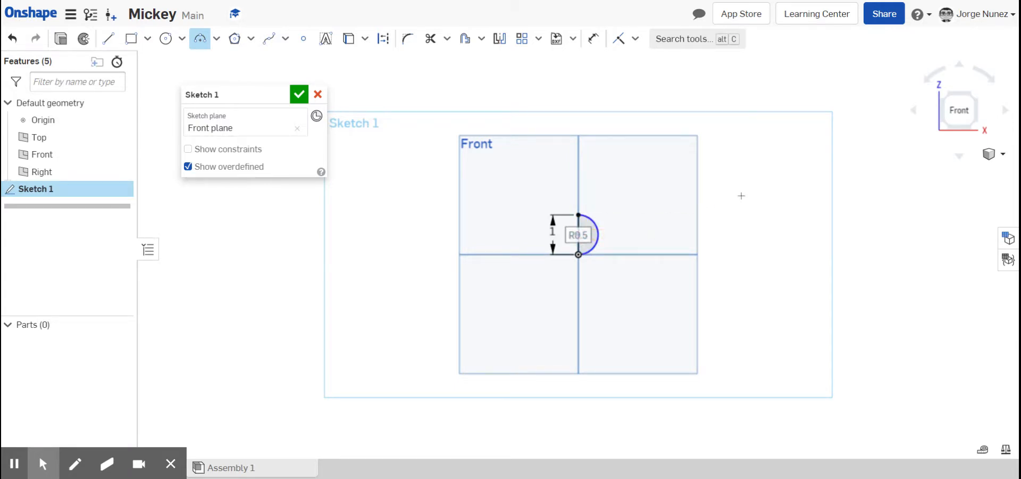
{"action": "key", "text": "Escape"}
Dimension the arc's radius and set it to 0.5 in.
{"action": "left_click", "coordinate": [593, 38]}
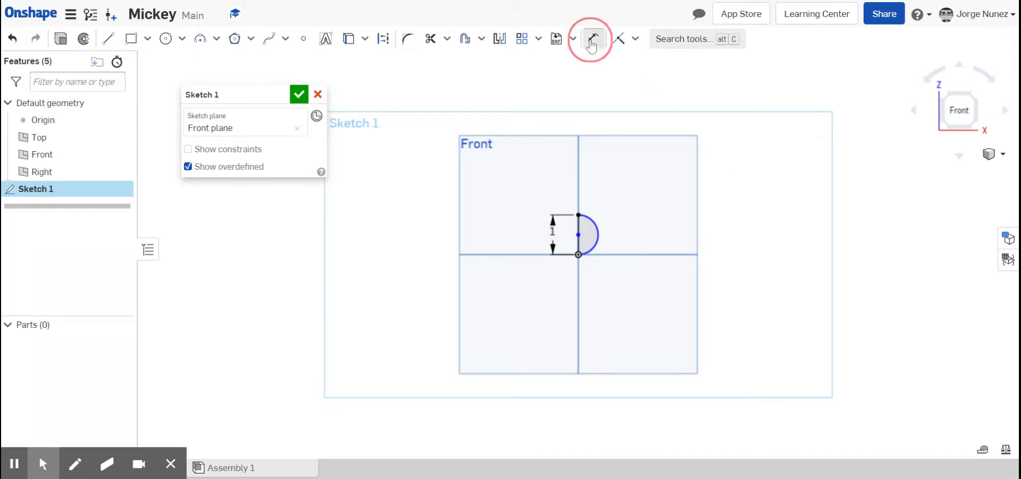
{"action": "left_click", "coordinate": [595, 221]}
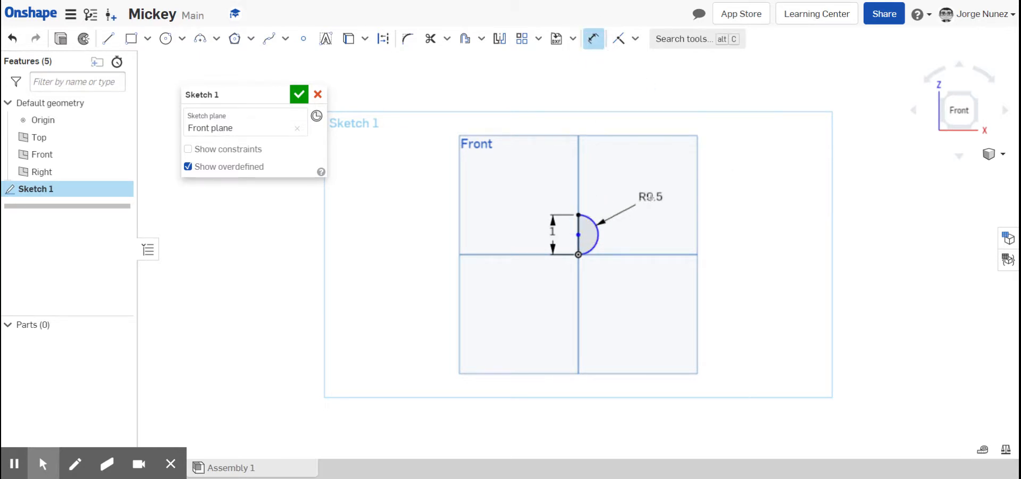
{"action": "left_click", "coordinate": [649, 197]}
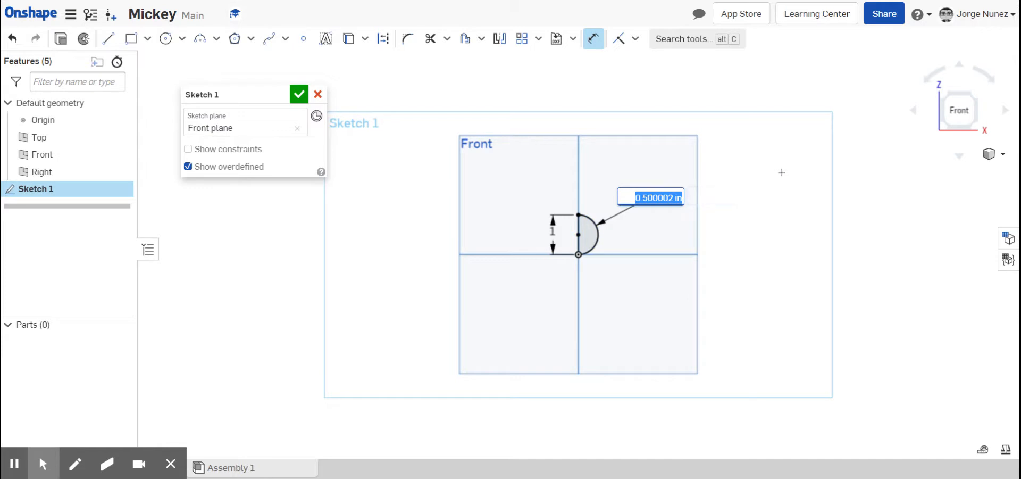
{"action": "type", "text": "0"}
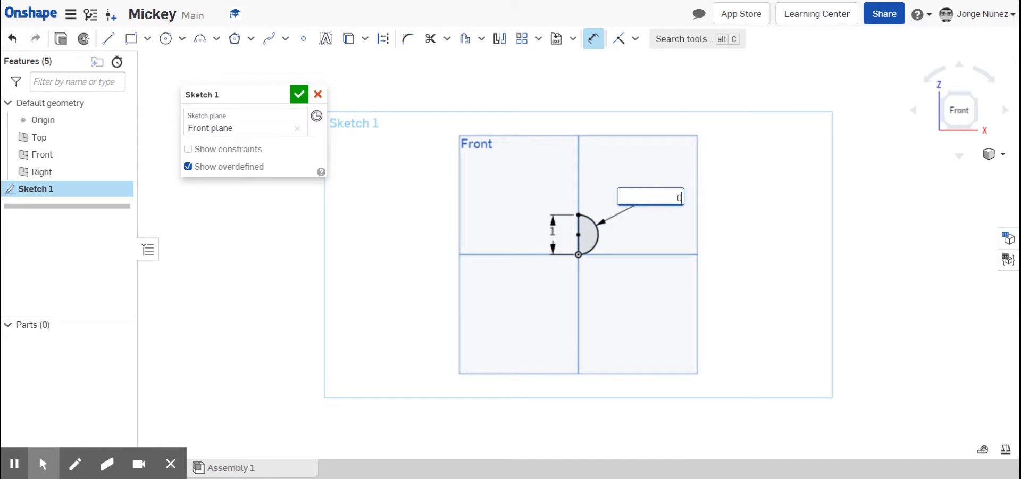
{"action": "type", "text": ".5"}
{"action": "key", "text": "Return"}
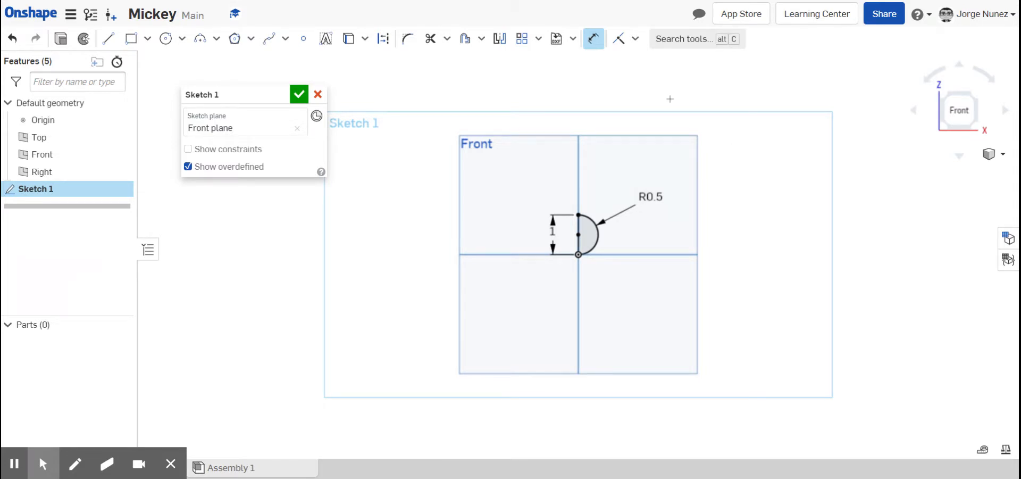
{"action": "key", "text": "Escape"}
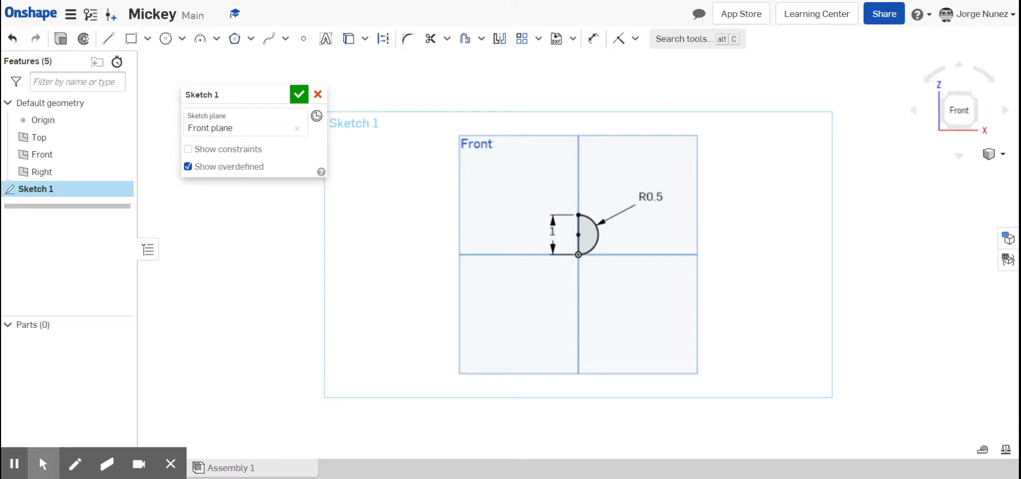
Draw a small 3 point circle as an ear against the upper outer side of the half-circle arc.
{"action": "left_click", "coordinate": [182, 39]}
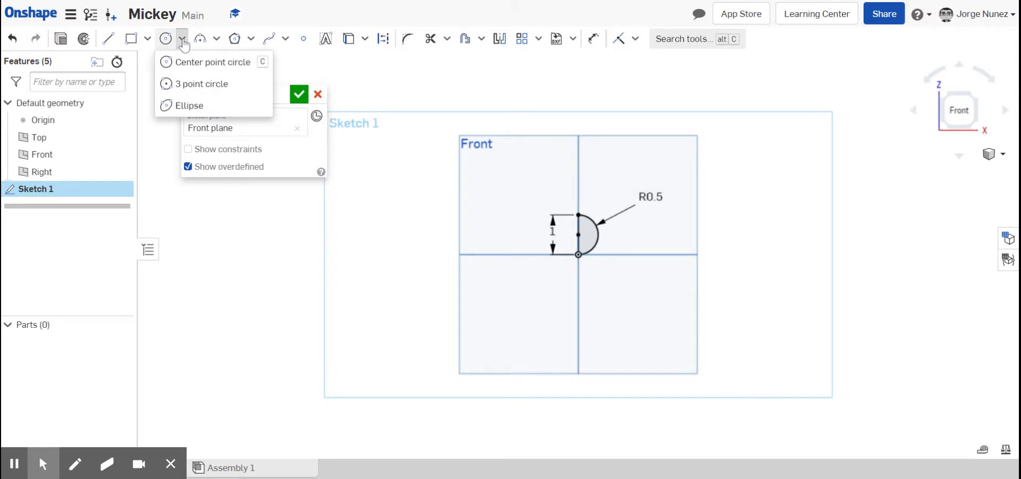
{"action": "left_click", "coordinate": [196, 84]}
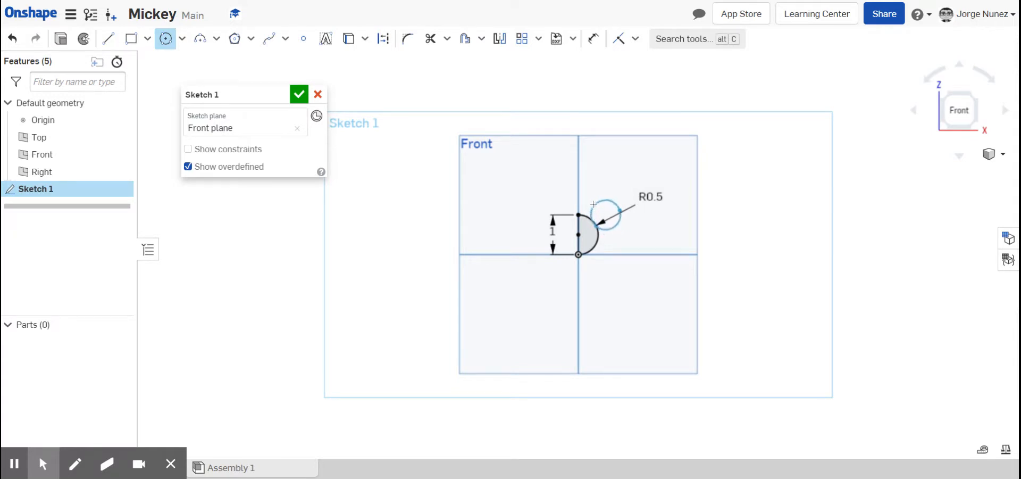
{"action": "key", "text": "Escape"}
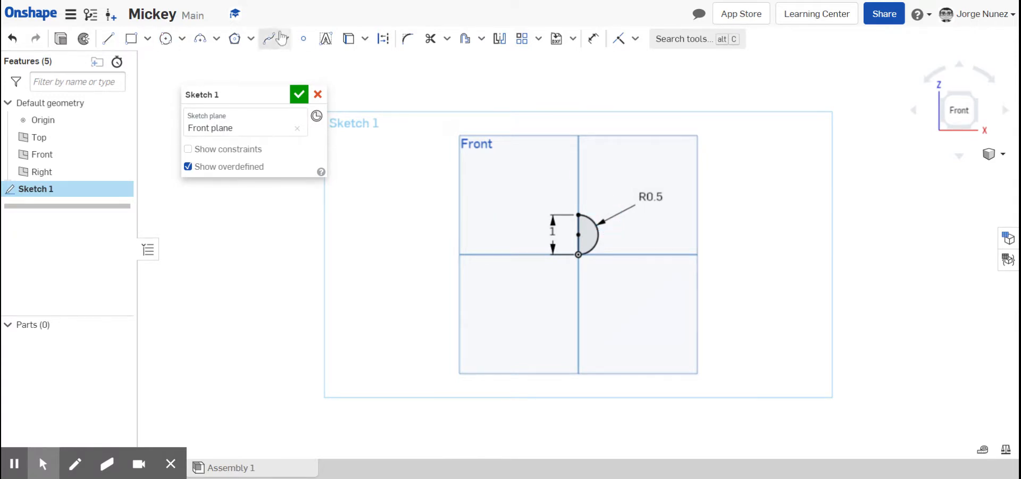
{"action": "left_click", "coordinate": [169, 44]}
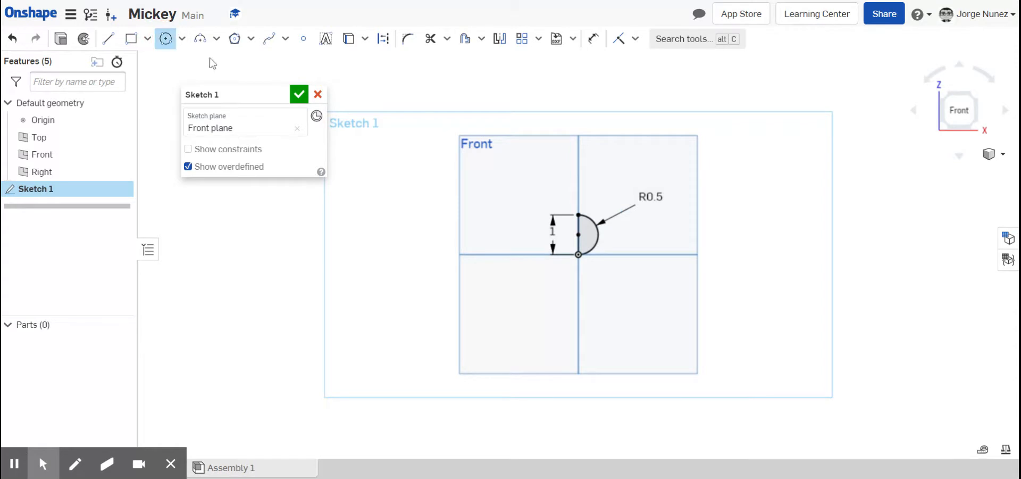
{"action": "left_click", "coordinate": [611, 204]}
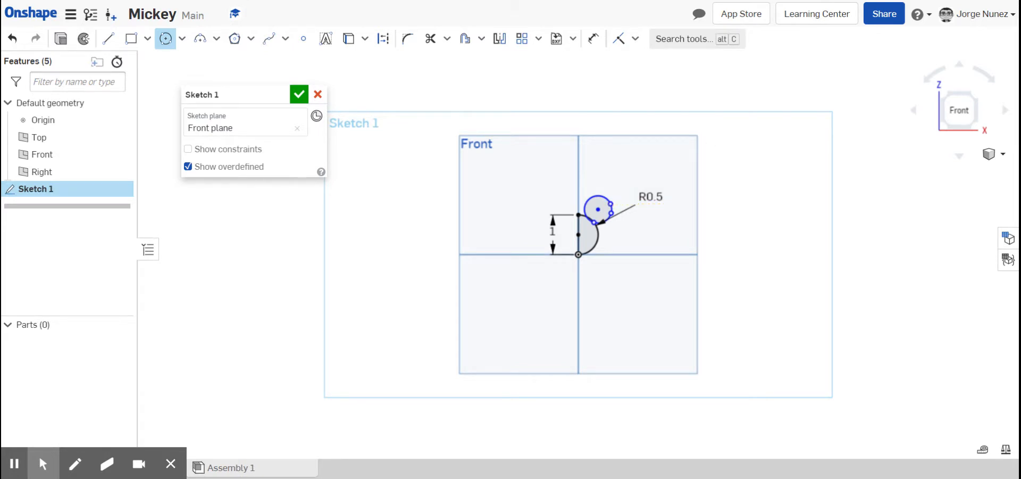
{"action": "key", "text": "Escape"}
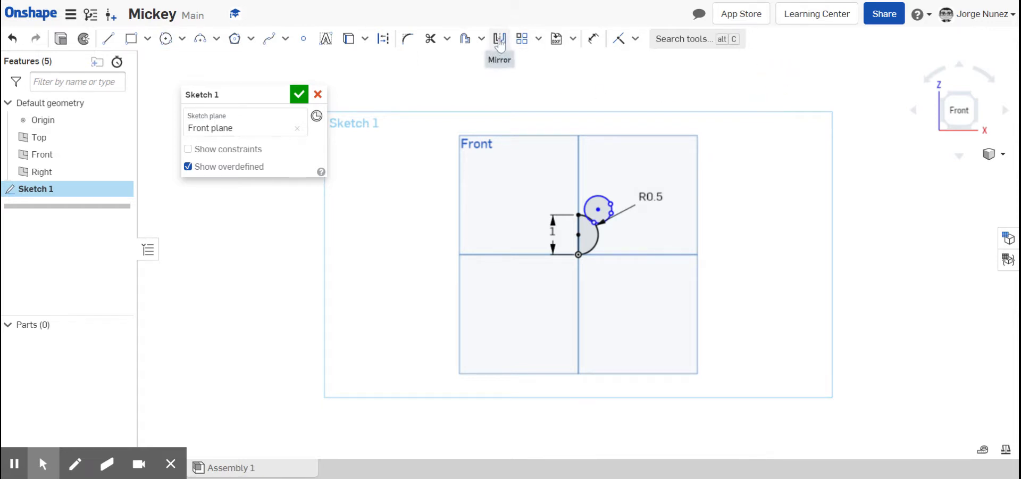
Try mirroring the small circle and the arc about the vertical line, and undo the mirrored copies.
{"action": "mouse_move", "coordinate": [500, 45]}
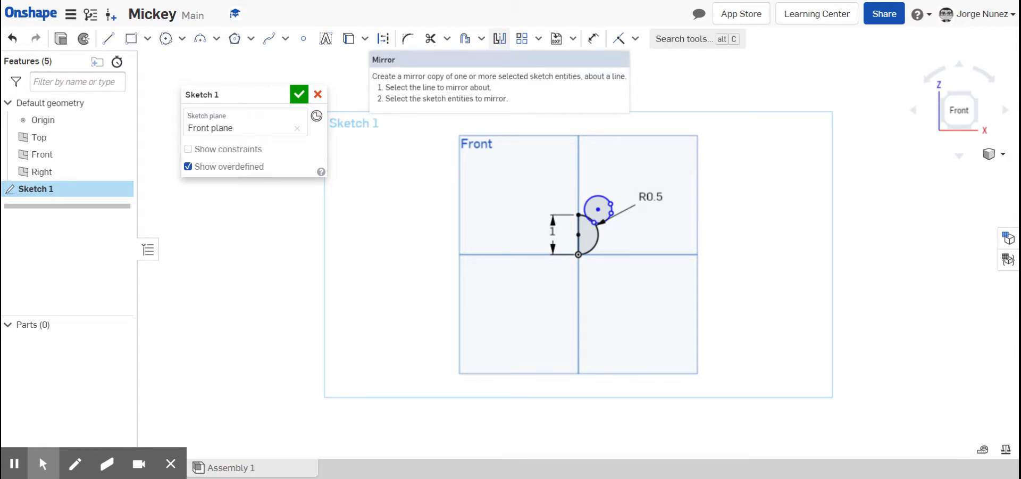
{"action": "left_click", "coordinate": [502, 48]}
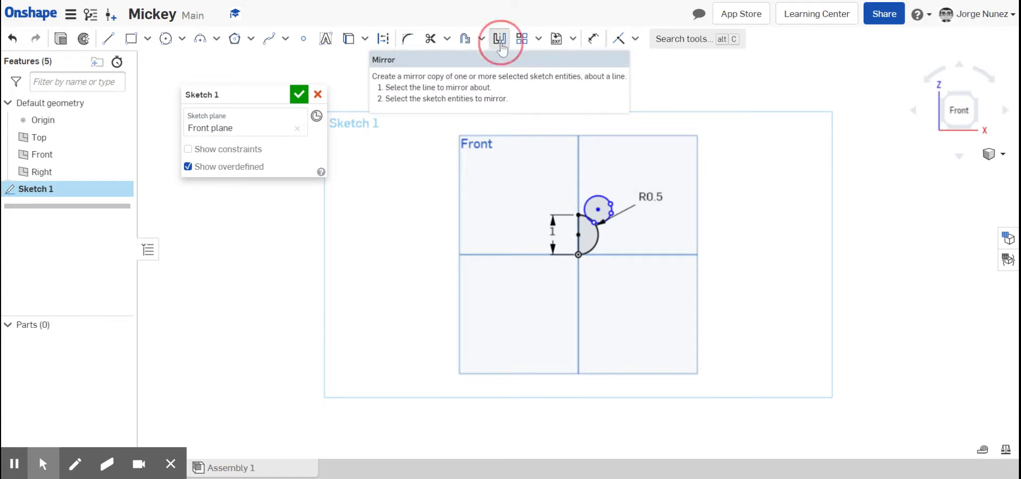
{"action": "left_click", "coordinate": [578, 224]}
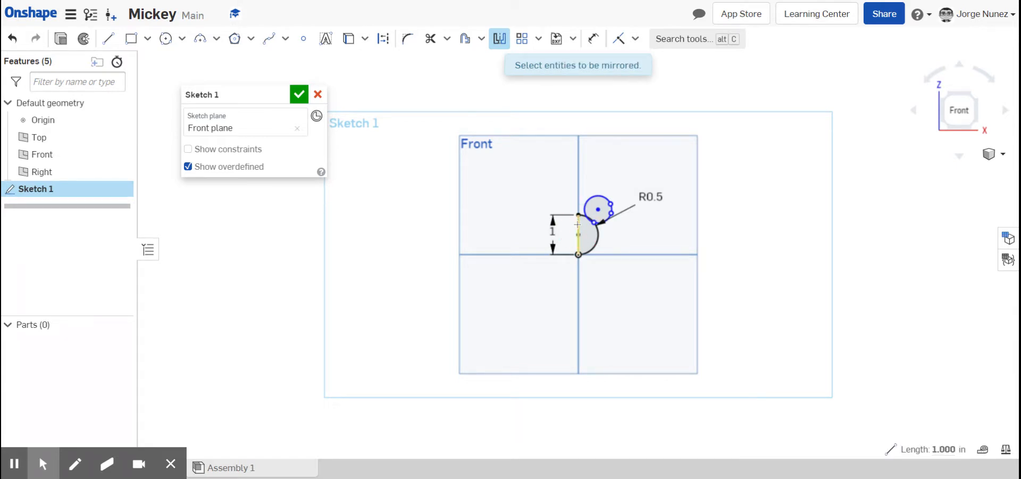
{"action": "left_click", "coordinate": [604, 198]}
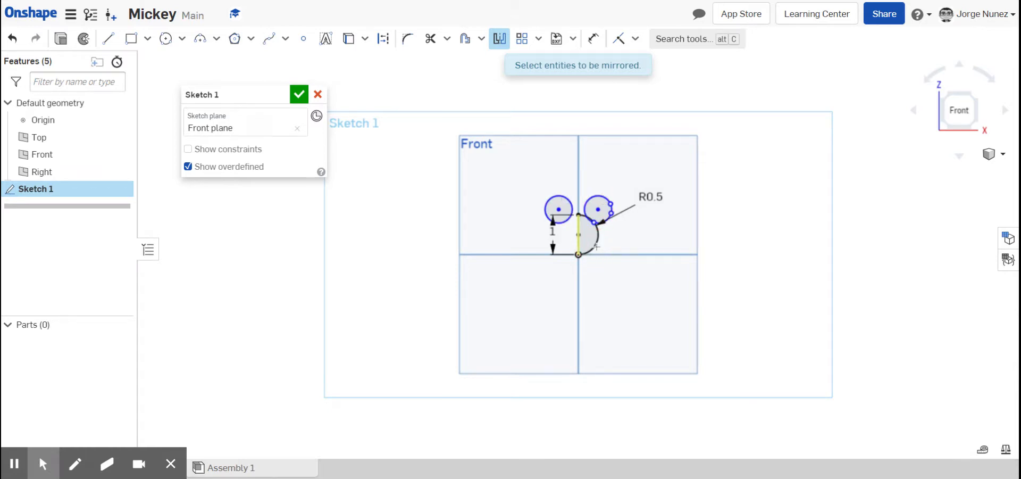
{"action": "left_click", "coordinate": [596, 246]}
{"action": "key", "text": "Escape"}
{"action": "key", "text": "ctrl+z"}
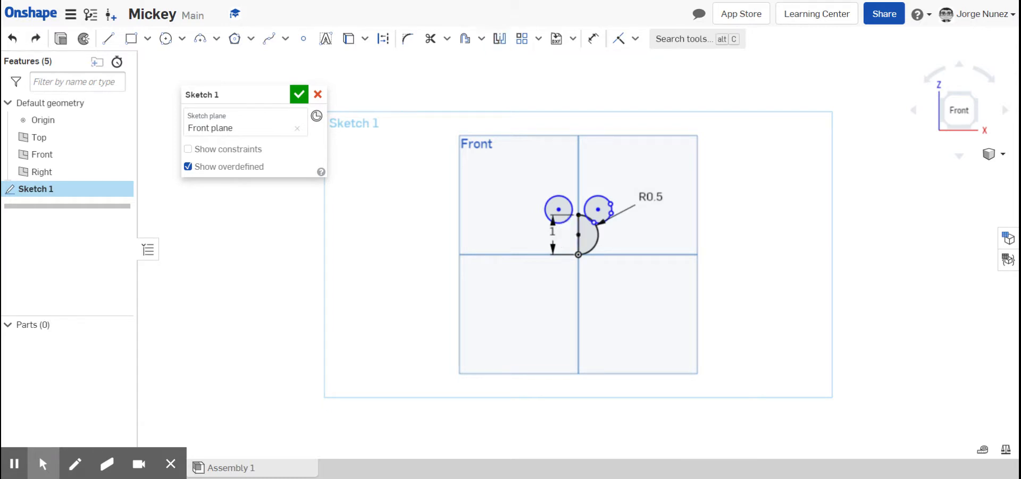
{"action": "key", "text": "ctrl+z"}
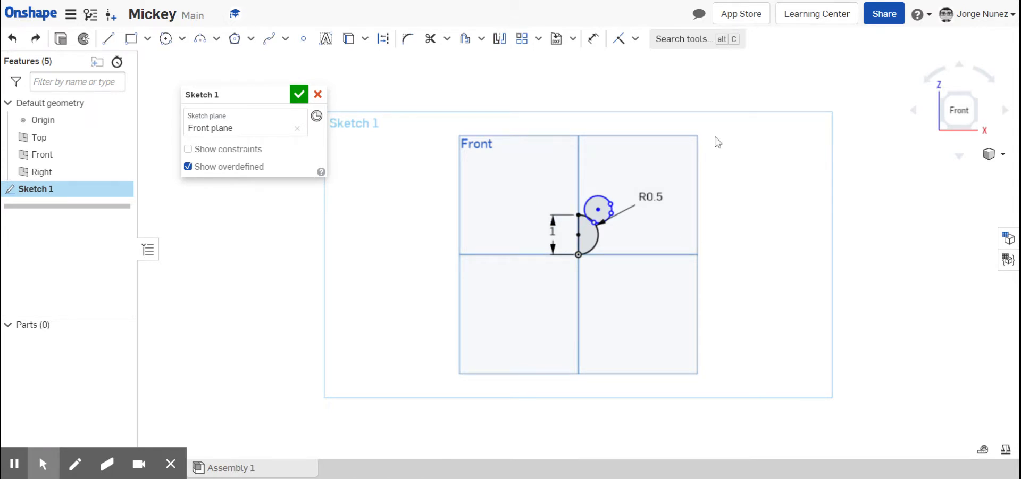
Finish the sketch and extrude the half-circle and small circle regions as new solids with a blind depth of 0.5 in.
{"action": "left_click", "coordinate": [298, 96]}
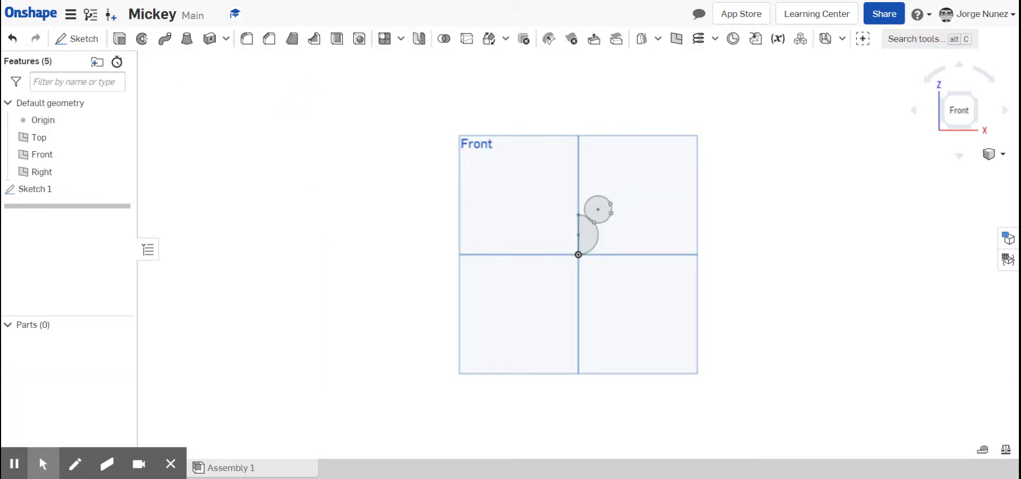
{"action": "left_click", "coordinate": [119, 38]}
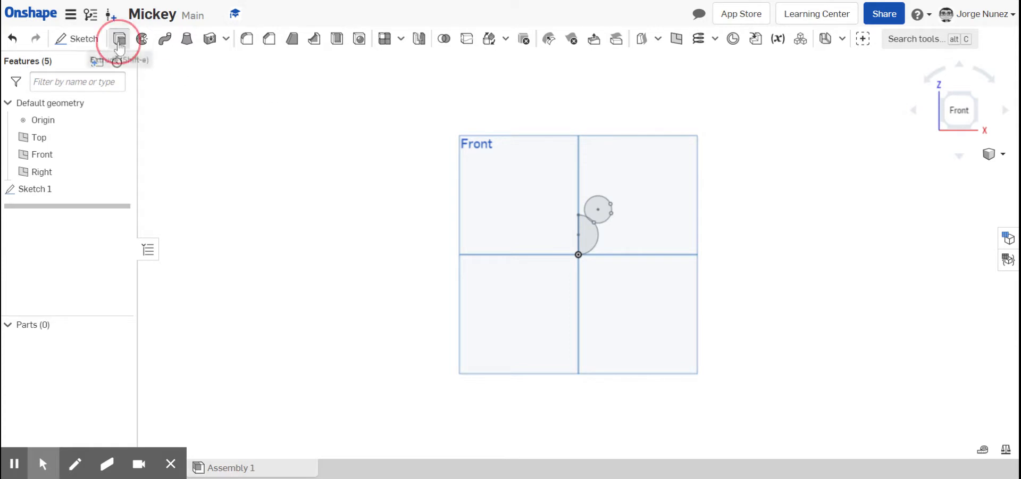
{"action": "left_click", "coordinate": [588, 233]}
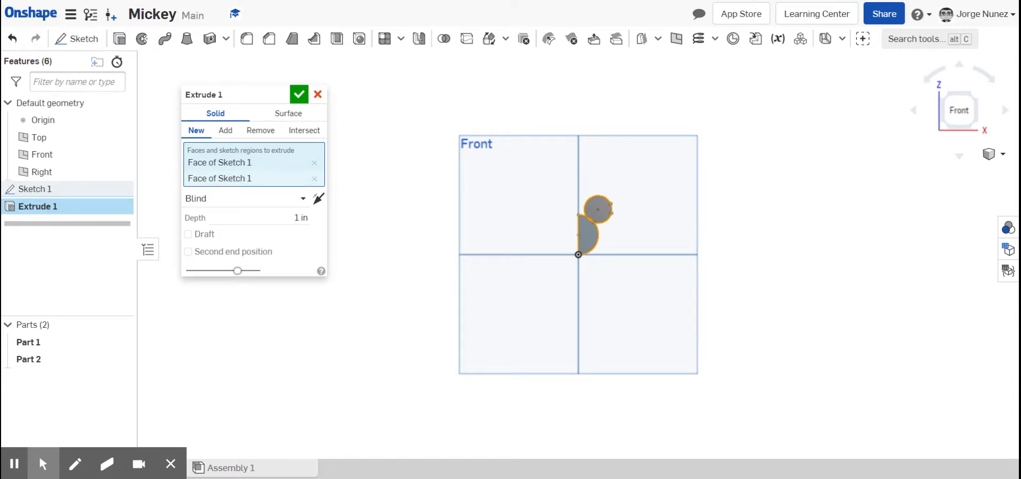
{"action": "left_click", "coordinate": [300, 218]}
{"action": "type", "text": "0.5"}
{"action": "key", "text": "Return"}
{"action": "left_click", "coordinate": [298, 94]}
{"action": "right_click_drag", "start_coordinate": [688, 199], "coordinate": [718, 215]}
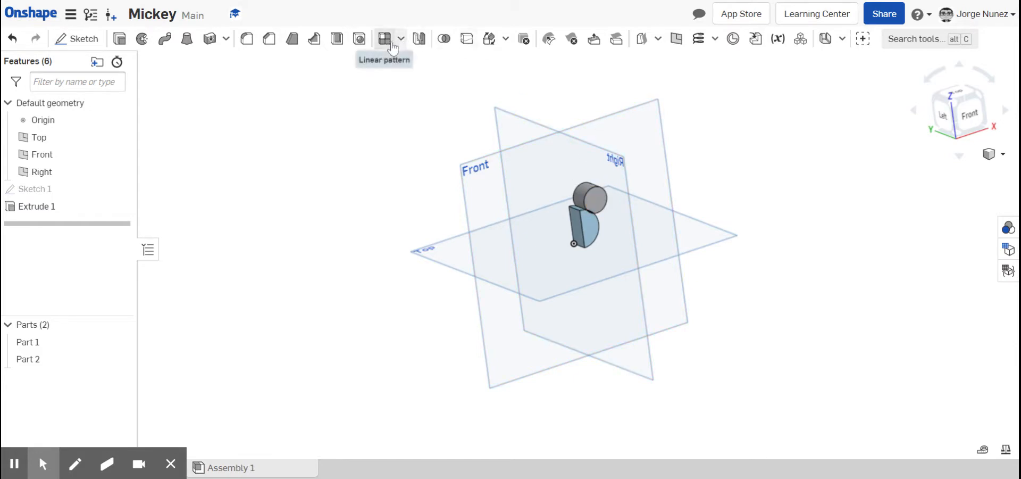
{"action": "left_click", "coordinate": [420, 40]}
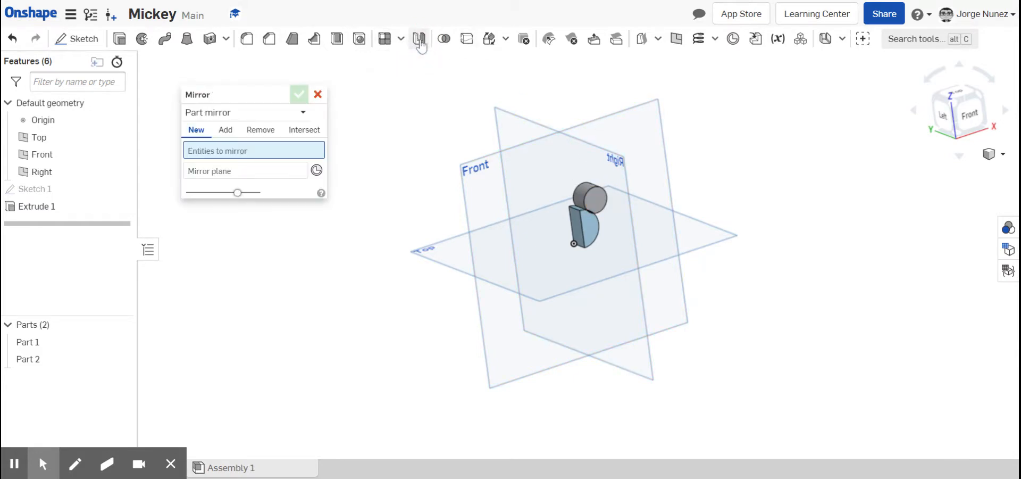
{"action": "right_click", "coordinate": [590, 200]}
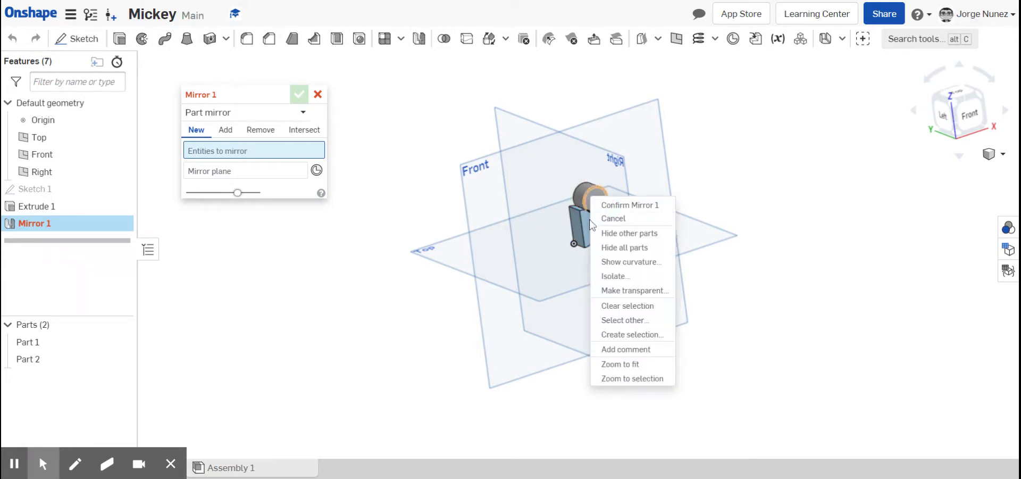
{"action": "key", "text": "Escape"}
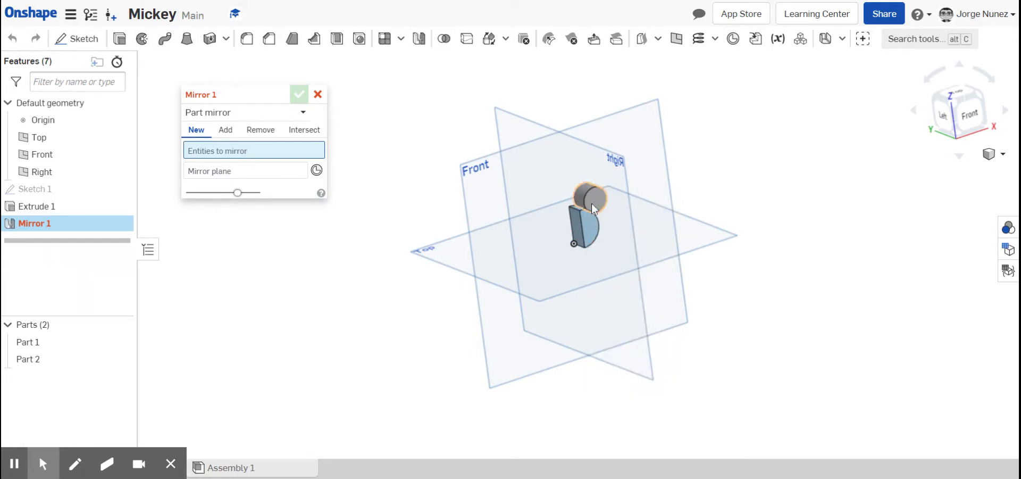
{"action": "left_click", "coordinate": [593, 208]}
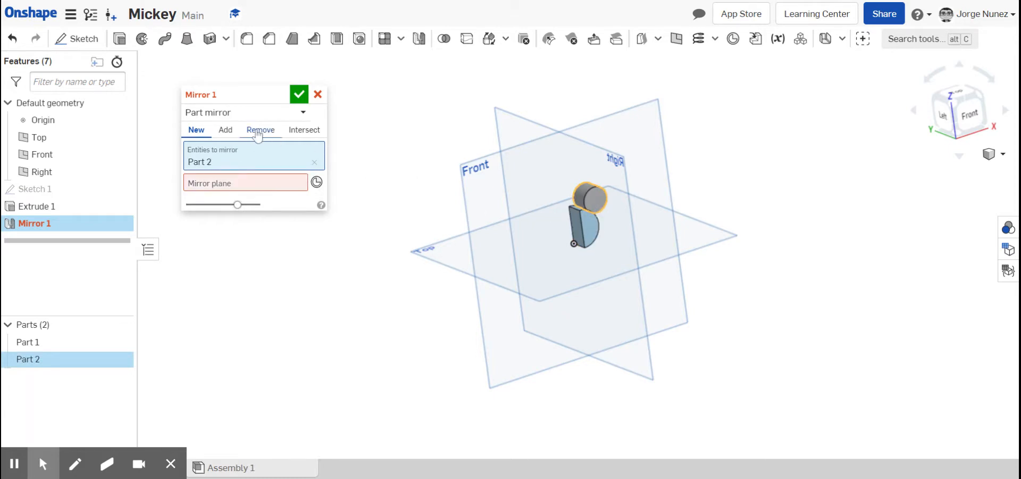
{"action": "left_click", "coordinate": [226, 131]}
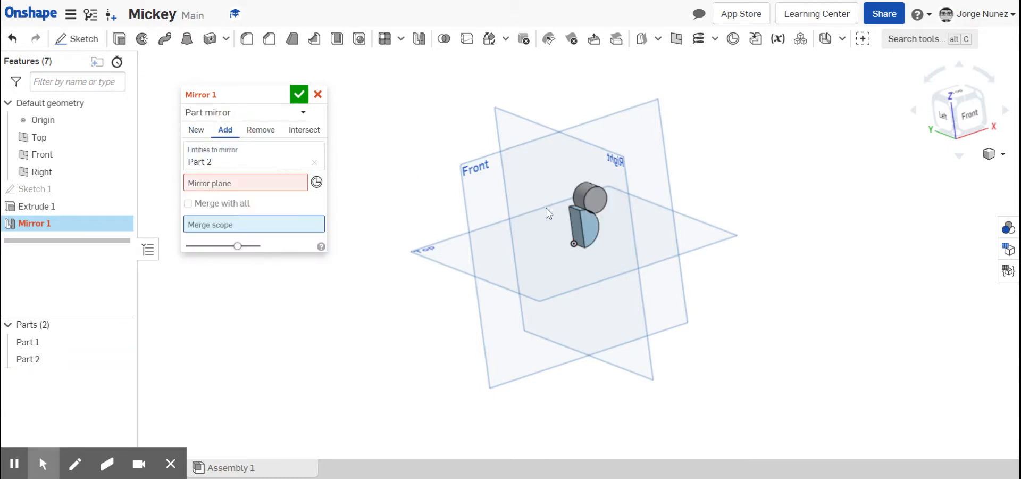
{"action": "left_click", "coordinate": [586, 229]}
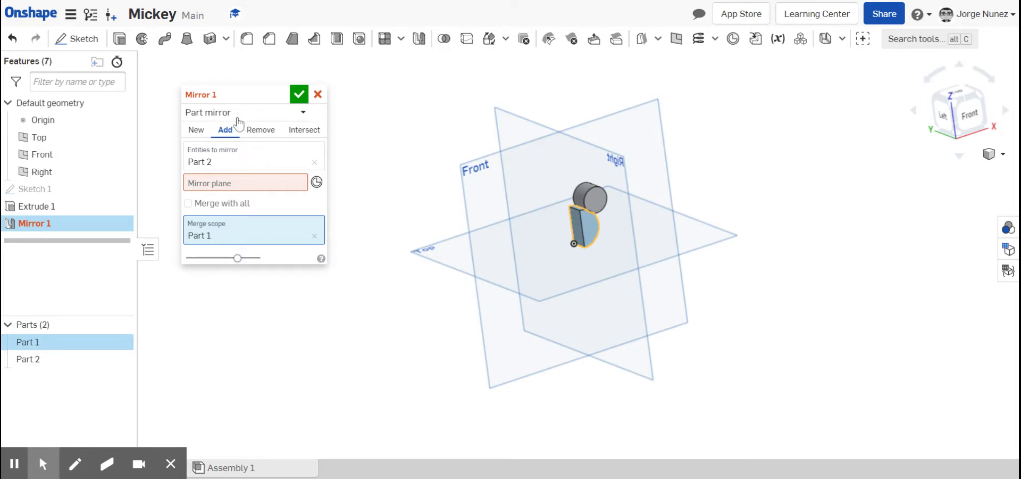
{"action": "left_click", "coordinate": [197, 131]}
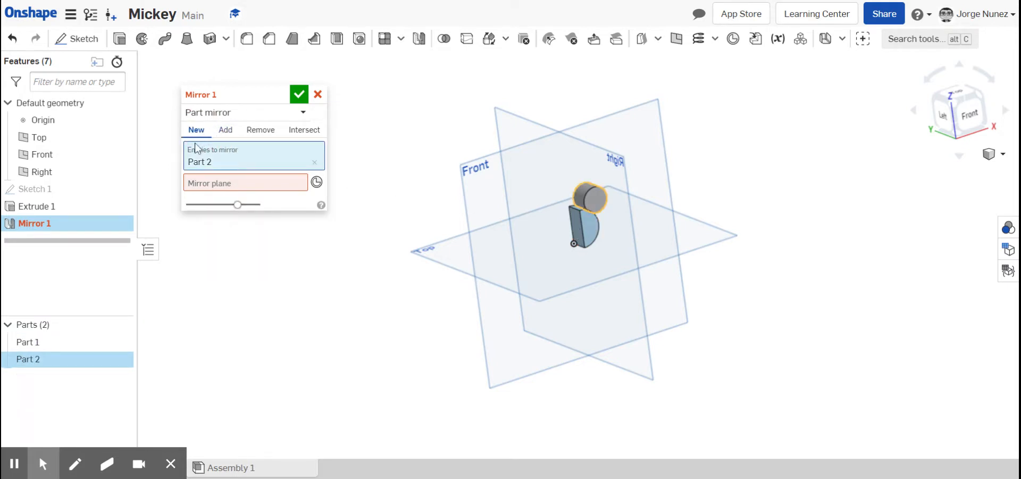
{"action": "left_click", "coordinate": [577, 225]}
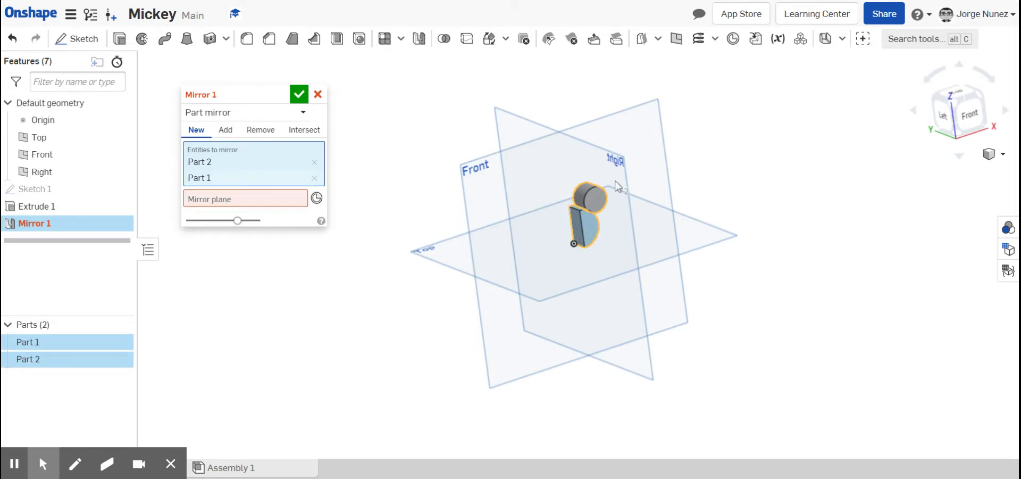
{"action": "left_click", "coordinate": [314, 177]}
{"action": "left_click", "coordinate": [314, 162]}
{"action": "left_click", "coordinate": [318, 95]}
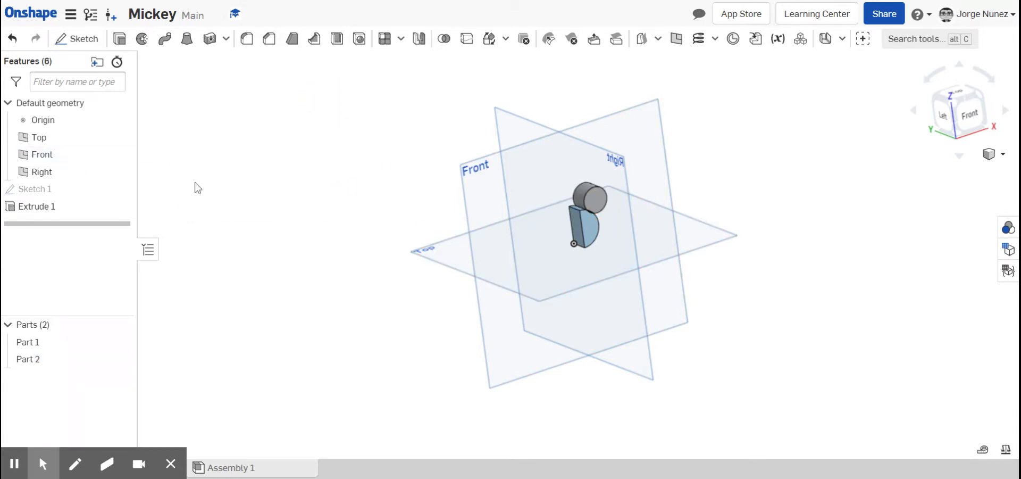
{"action": "left_click", "coordinate": [12, 464]}
{"action": "left_click", "coordinate": [20, 467]}
Part-mirror the ear cylinder and half-circle solid across the Right plane, using Add with the half-circle solid (Part 1) as merge scope.
{"action": "left_click", "coordinate": [420, 43]}
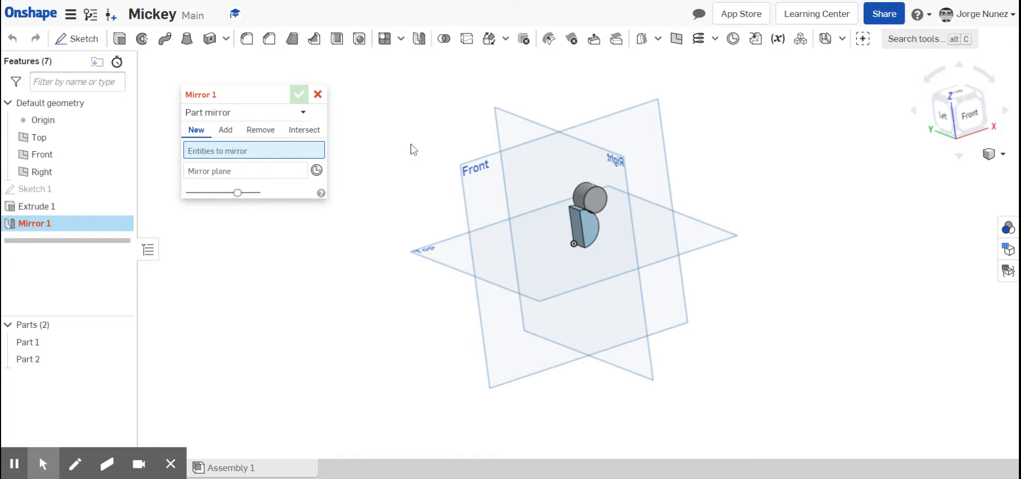
{"action": "left_click", "coordinate": [591, 204]}
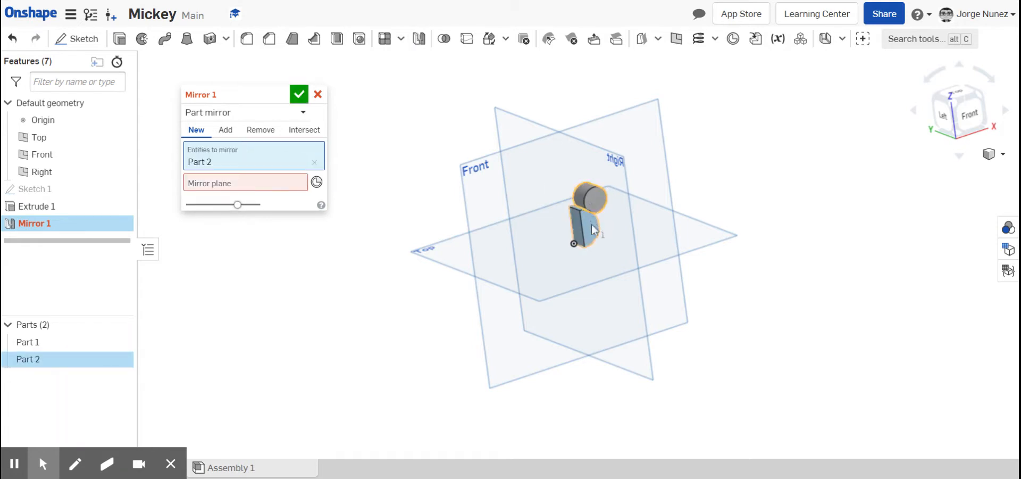
{"action": "left_click", "coordinate": [592, 232]}
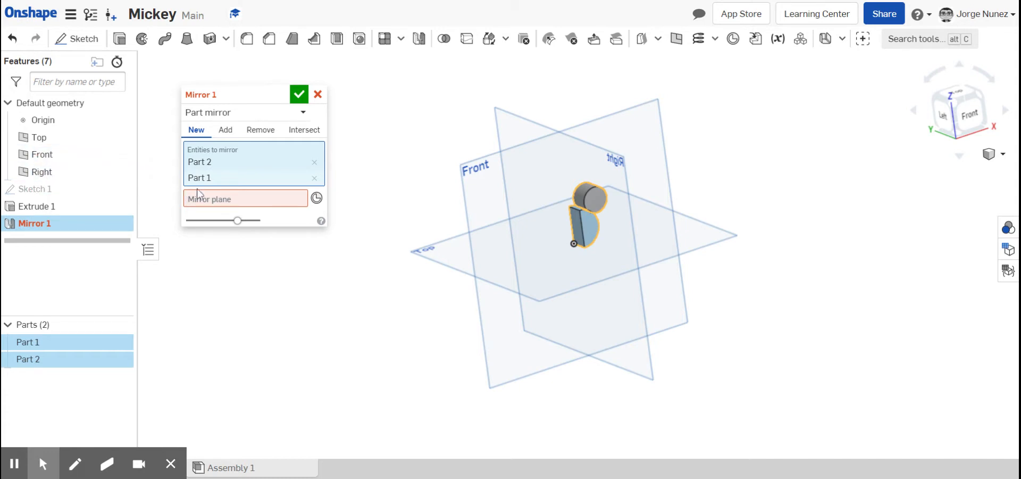
{"action": "left_click", "coordinate": [227, 202]}
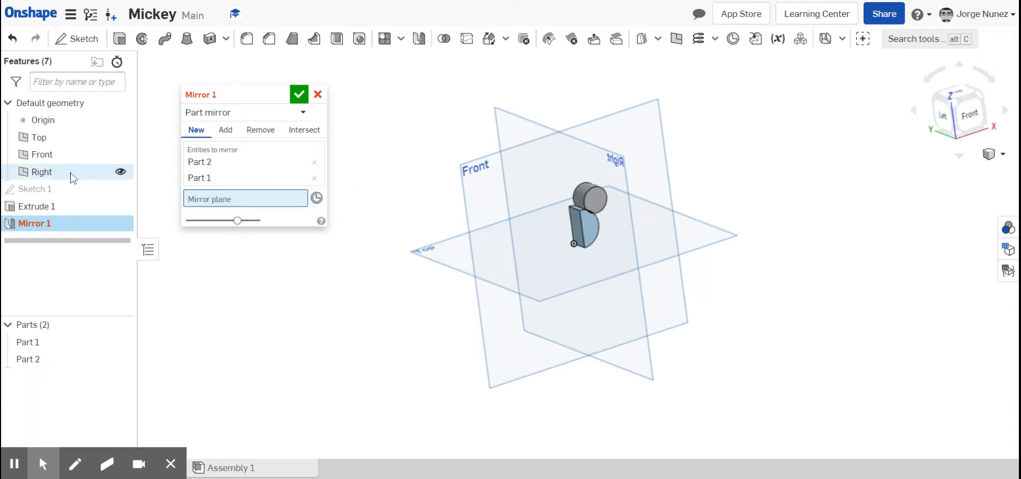
{"action": "left_click", "coordinate": [45, 176]}
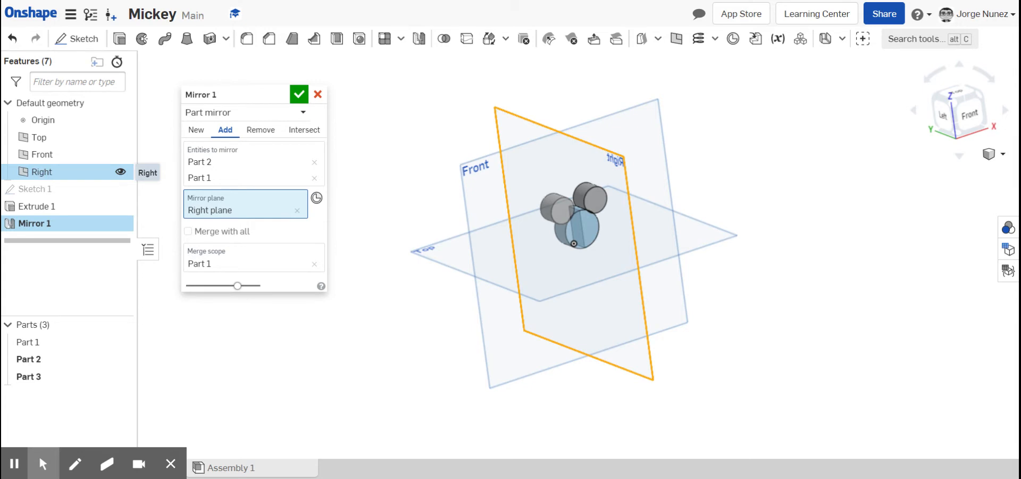
{"action": "left_click", "coordinate": [299, 94]}
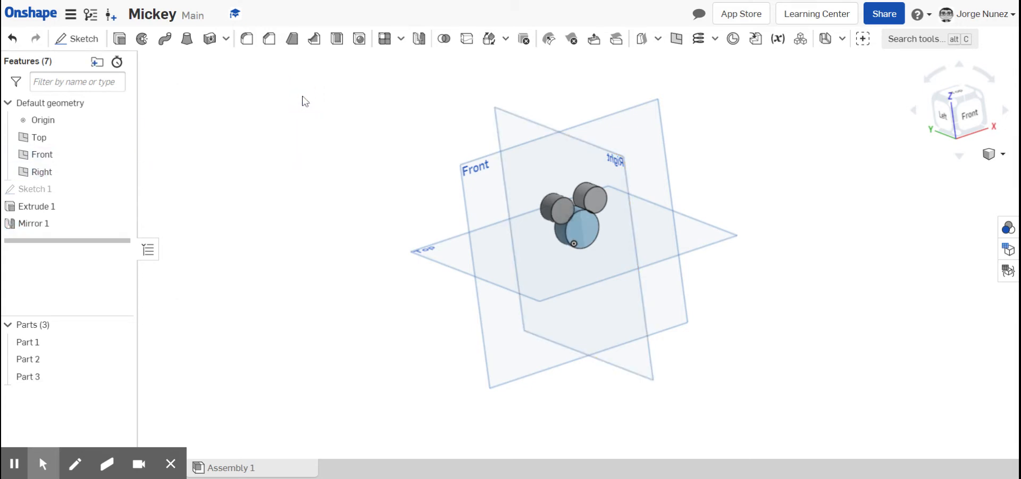
{"action": "right_click_drag", "start_coordinate": [726, 214], "coordinate": [529, 244]}
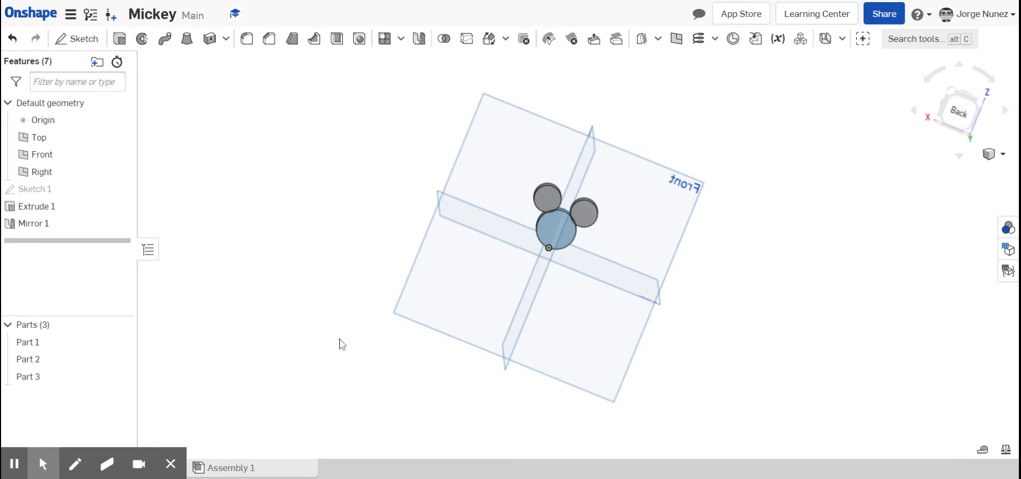